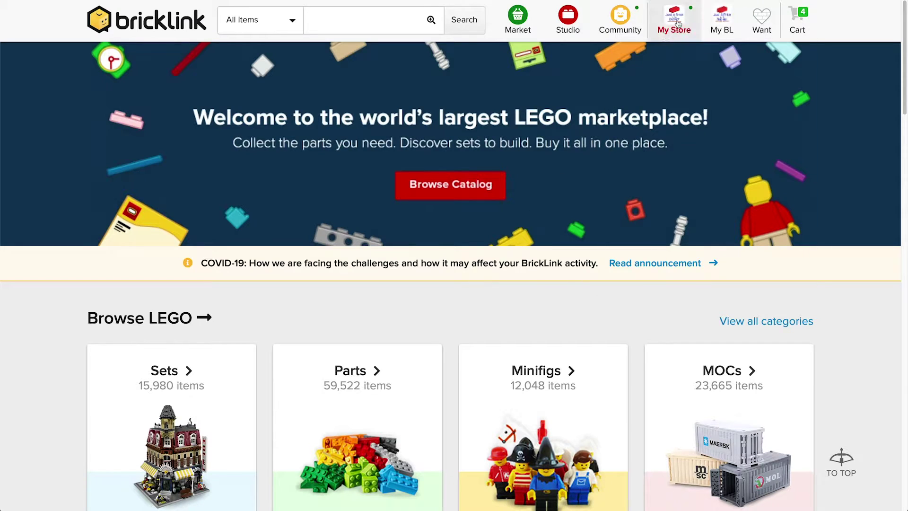
# Reveal the My Store dropdown with its Orders, Quotes and Feedback options.
pyautogui.moveTo(678, 24)
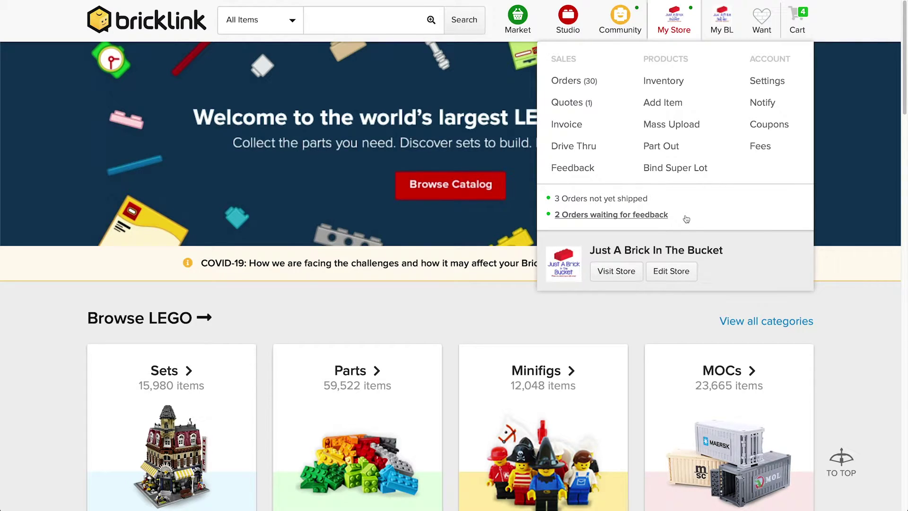
# Open the Quotes Received list through My Store's Quotes (1) entry.
pyautogui.click(583, 104)
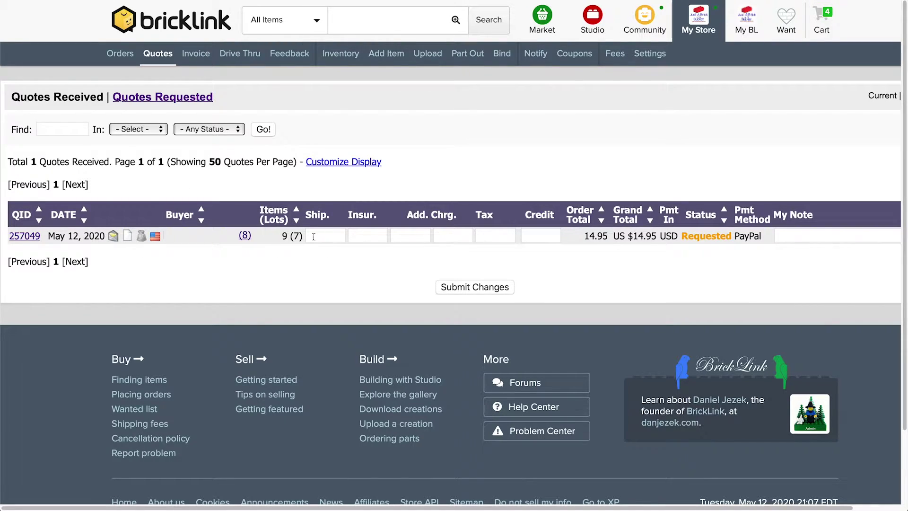
pyautogui.click(328, 237)
pyautogui.click(363, 238)
pyautogui.click(417, 236)
pyautogui.click(454, 235)
pyautogui.click(511, 237)
pyautogui.click(533, 235)
pyautogui.click(333, 235)
pyautogui.click(369, 236)
pyautogui.click(400, 235)
pyautogui.click(451, 235)
pyautogui.click(492, 234)
pyautogui.click(329, 236)
pyautogui.click(384, 237)
pyautogui.moveTo(282, 235); pyautogui.dragTo(305, 236)
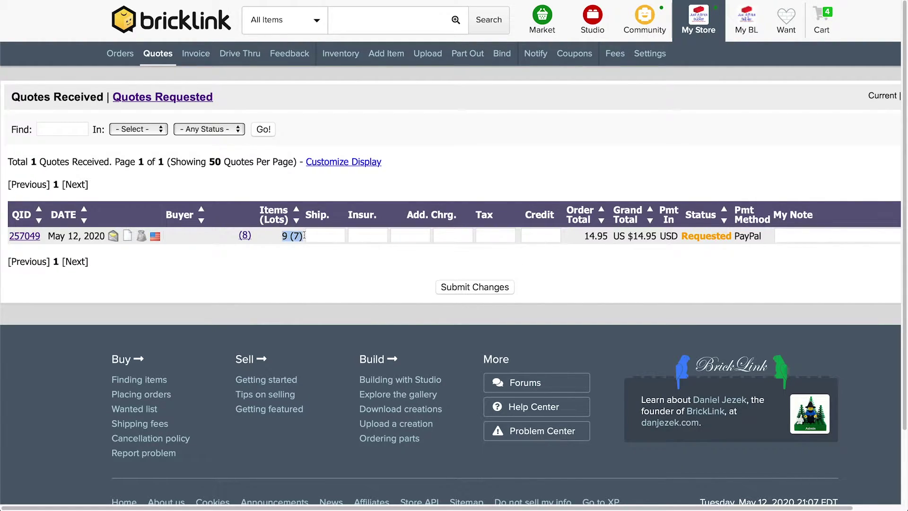
pyautogui.click(333, 247)
pyautogui.click(22, 236)
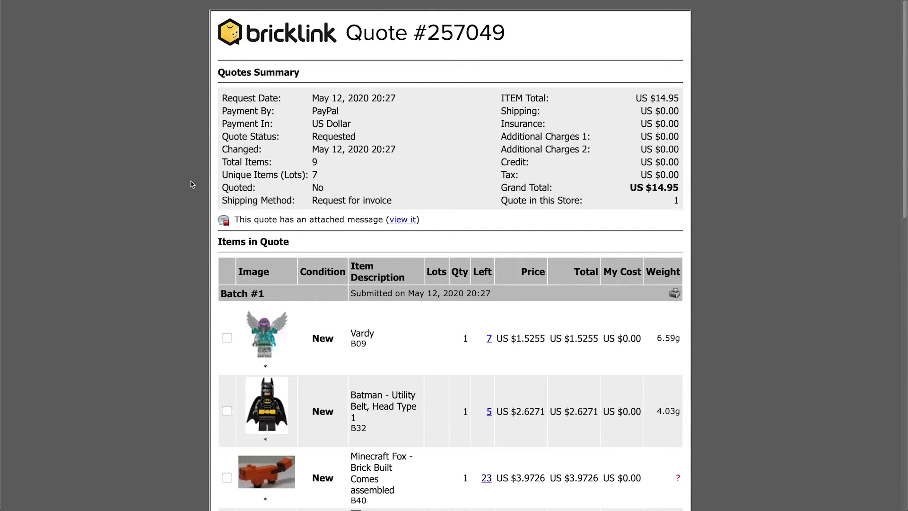
pyautogui.scroll(-1, 192, 185)
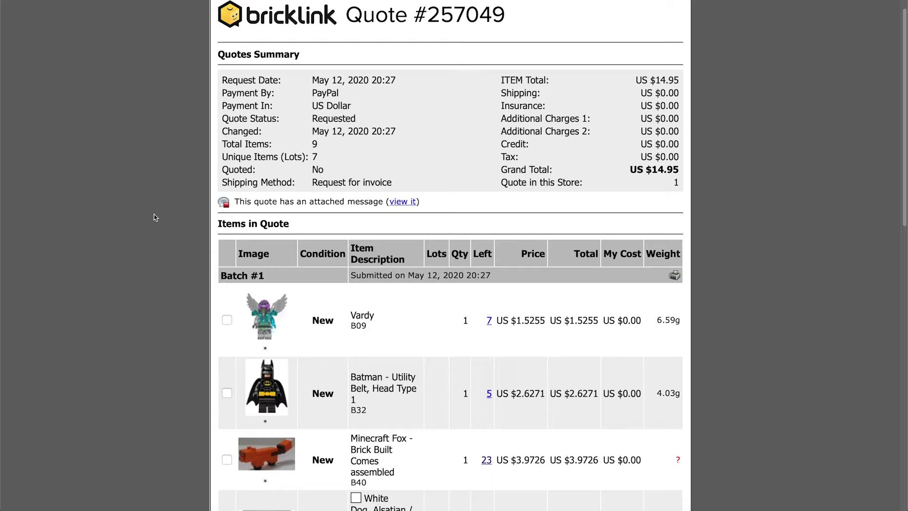
pyautogui.scroll(-3, 156, 217)
pyautogui.scroll(-2, 155, 217)
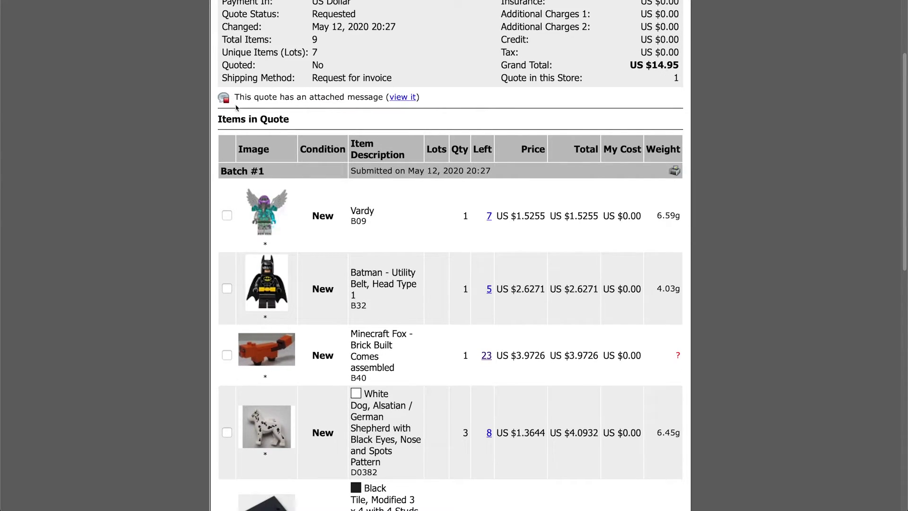
pyautogui.scroll(-6, 198, 169)
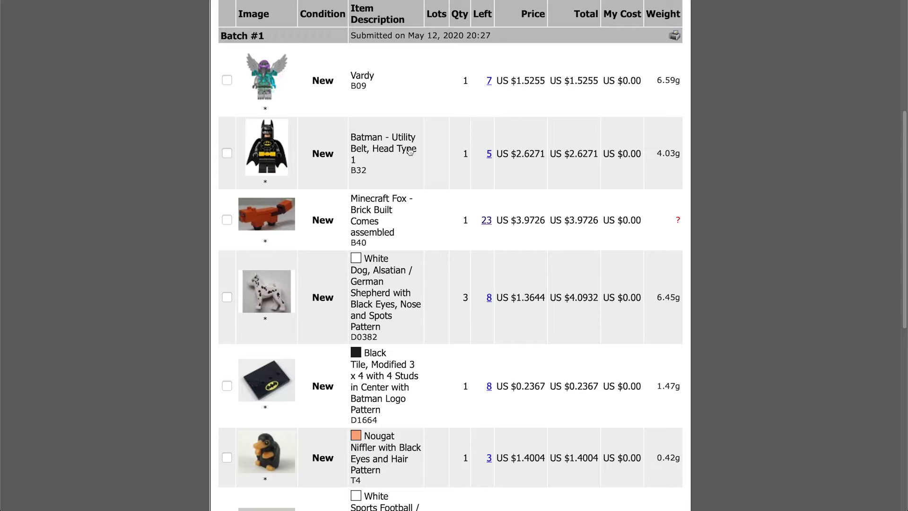
pyautogui.scroll(-2, 410, 151)
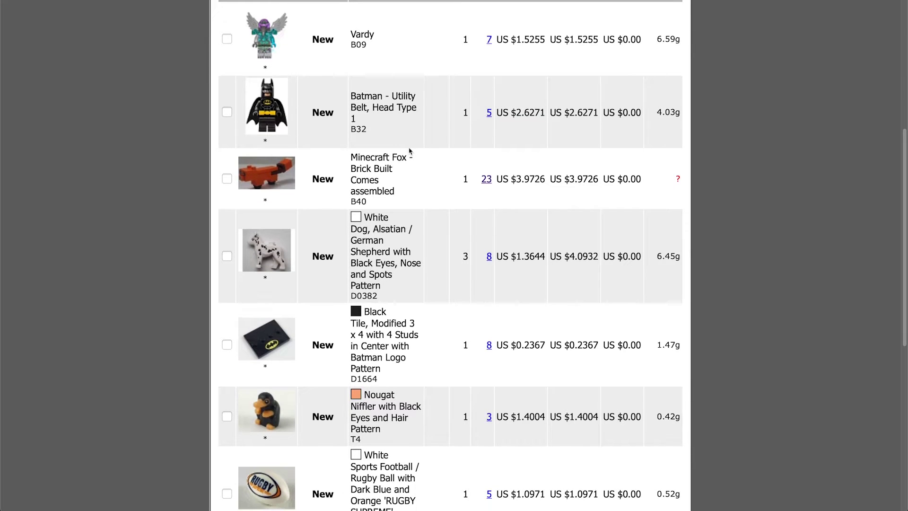
pyautogui.scroll(-1, 410, 151)
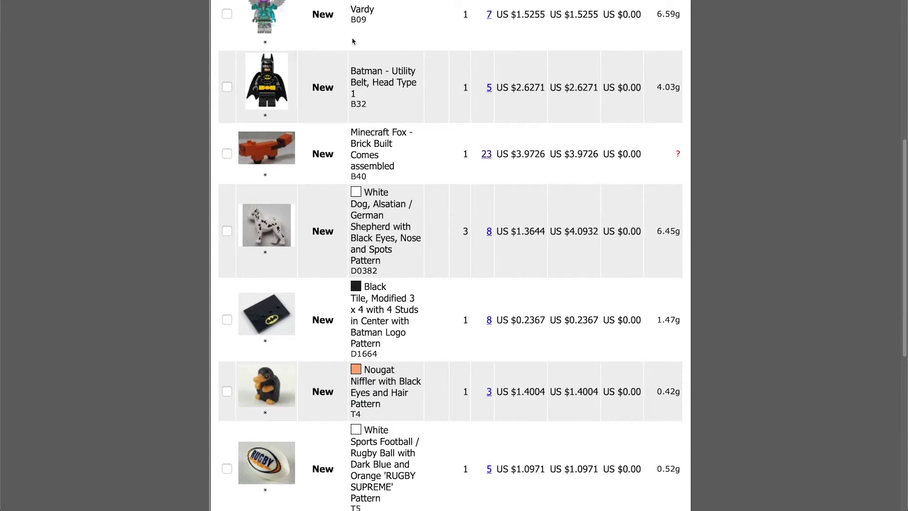
pyautogui.scroll(2, 345, 73)
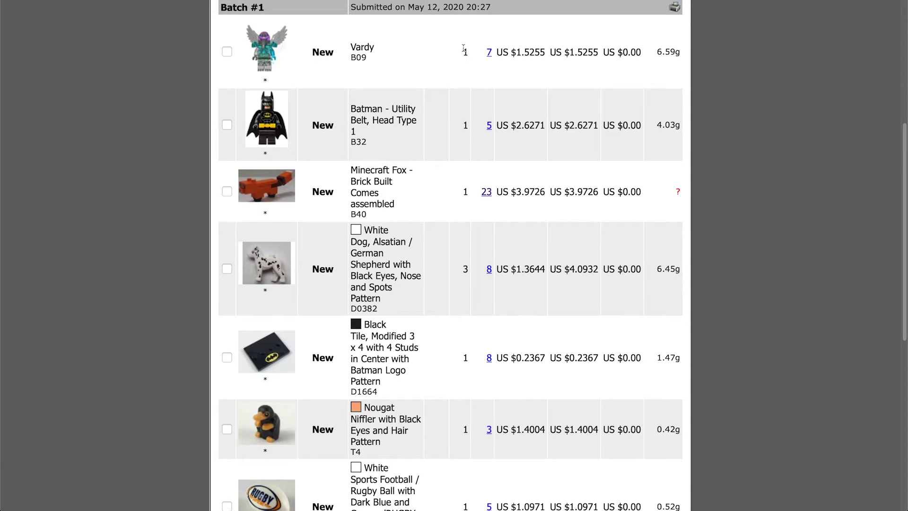
pyautogui.scroll(-1, 465, 127)
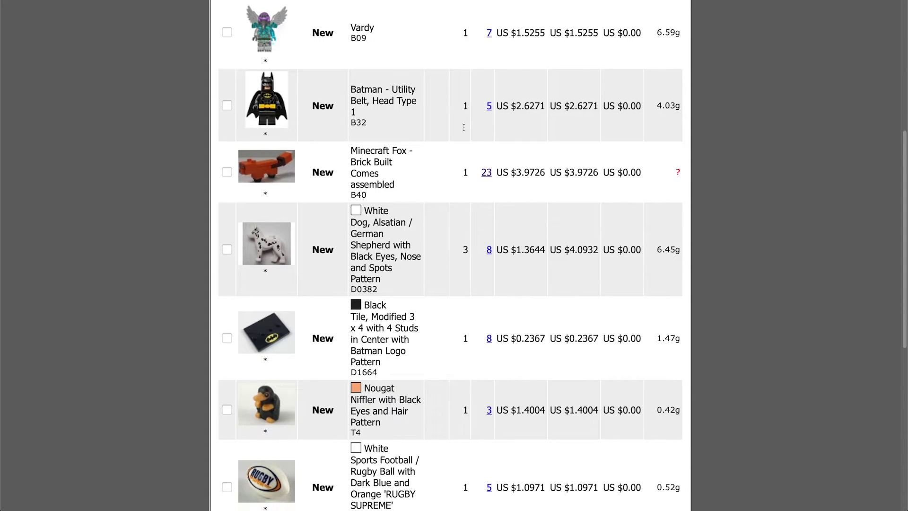
pyautogui.scroll(-2, 482, 165)
pyautogui.scroll(-1, 448, 216)
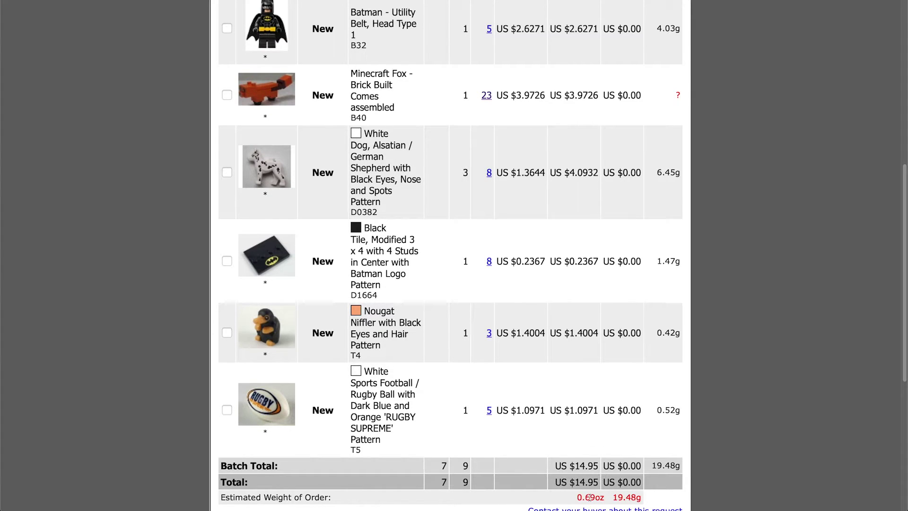
pyautogui.scroll(-1, 568, 455)
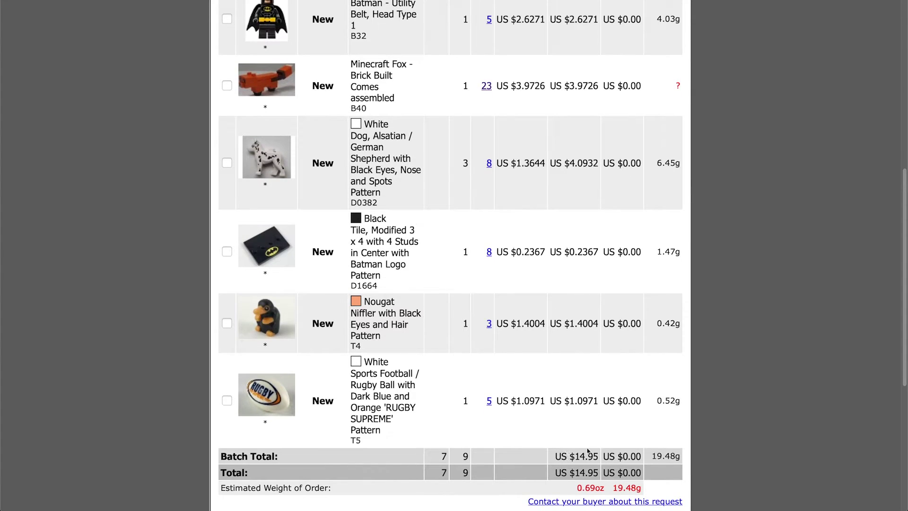
pyautogui.scroll(-6, 168, 306)
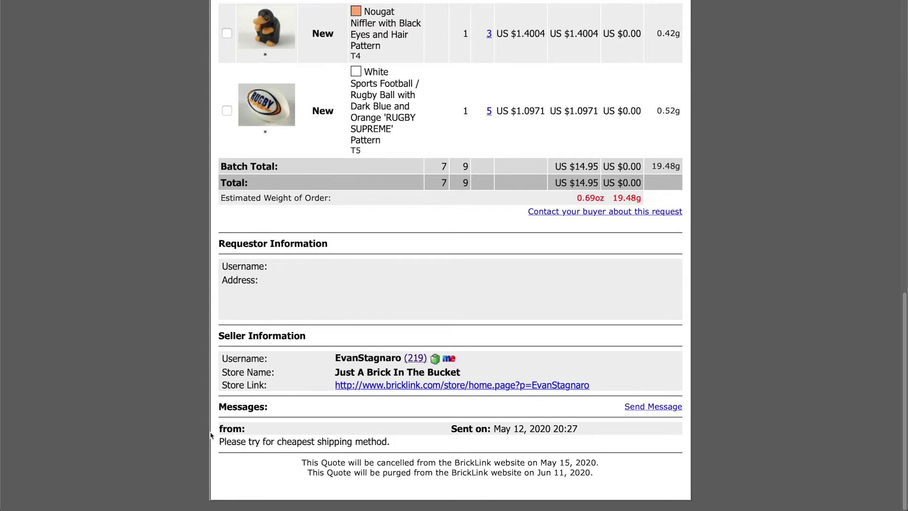
pyautogui.scroll(15, 147, 401)
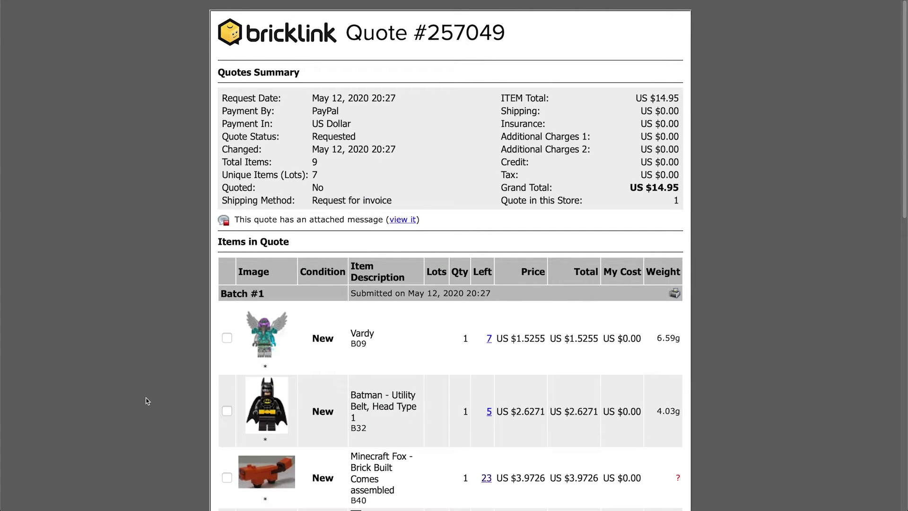
pyautogui.press('super+w')
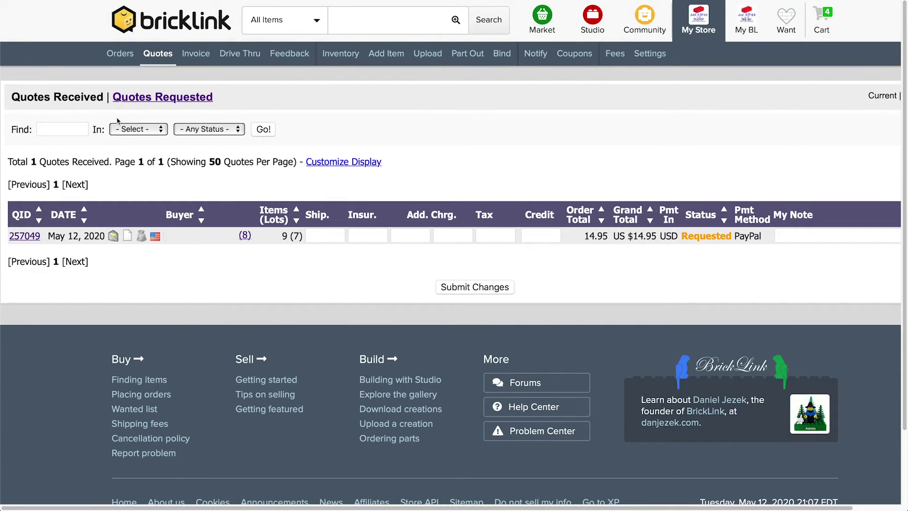
pyautogui.click(325, 235)
pyautogui.write('3.94')
pyautogui.click(351, 263)
pyautogui.click(496, 288)
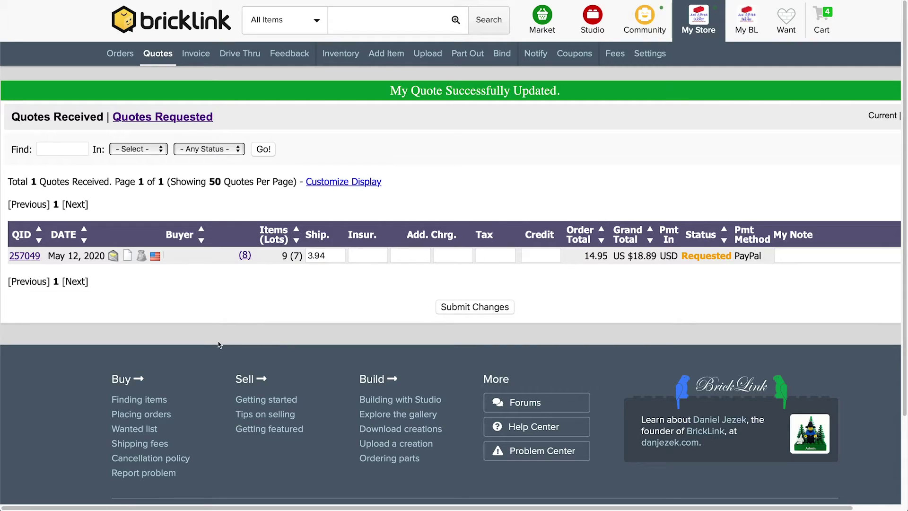
pyautogui.click(128, 256)
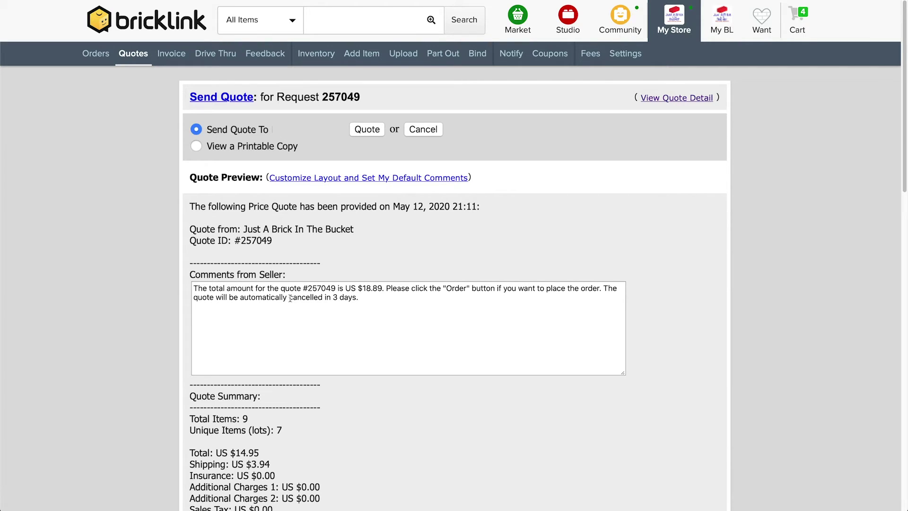
pyautogui.moveTo(289, 297); pyautogui.dragTo(364, 296)
pyautogui.click(364, 296)
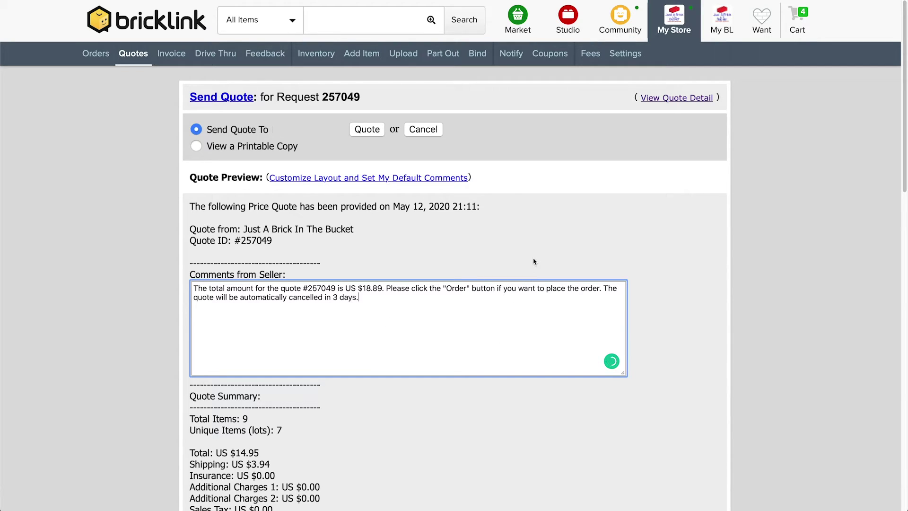
pyautogui.click(367, 133)
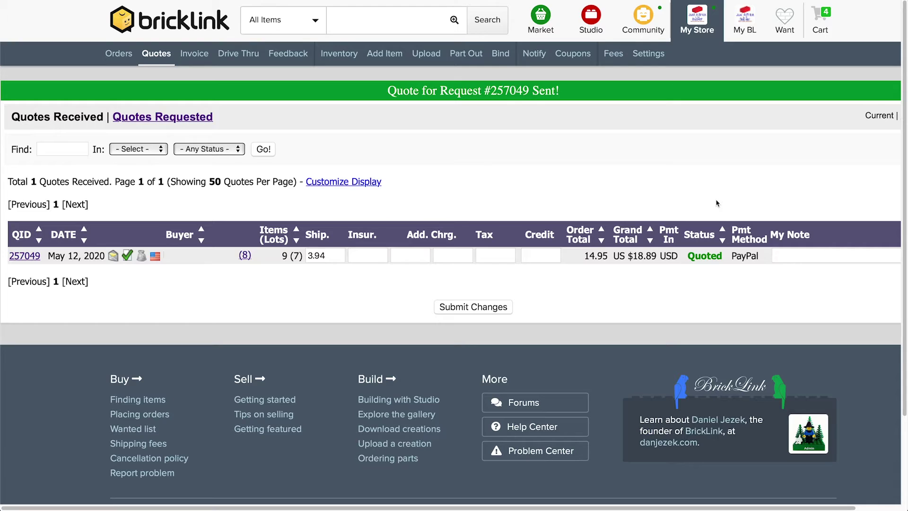
# Go to the Post Feedback page via My Store's Feedback entry under Sales.
pyautogui.moveTo(698, 22)
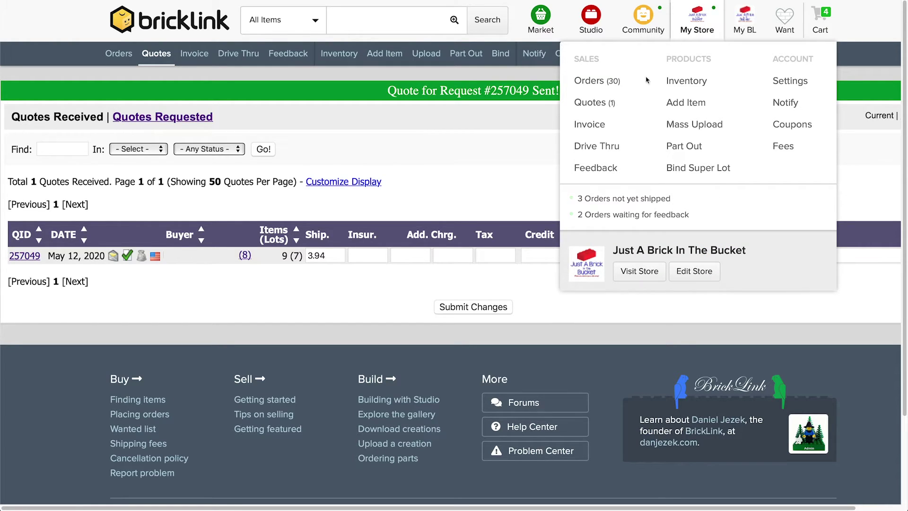
pyautogui.click(583, 169)
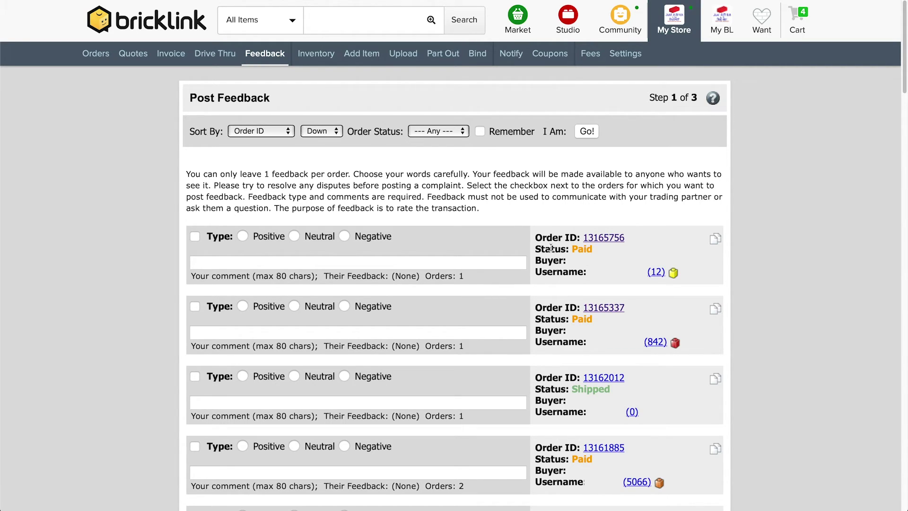
# Rate the first order Positive, typing 'Great buyer!' and picking the saved 'Welcome to BL!' suggestion.
pyautogui.click(244, 238)
pyautogui.click(245, 256)
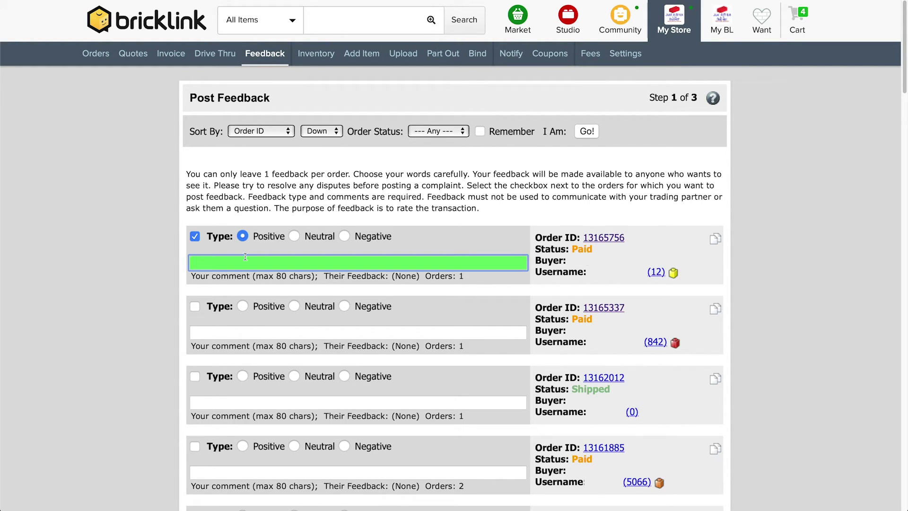
pyautogui.write('Great buyer!')
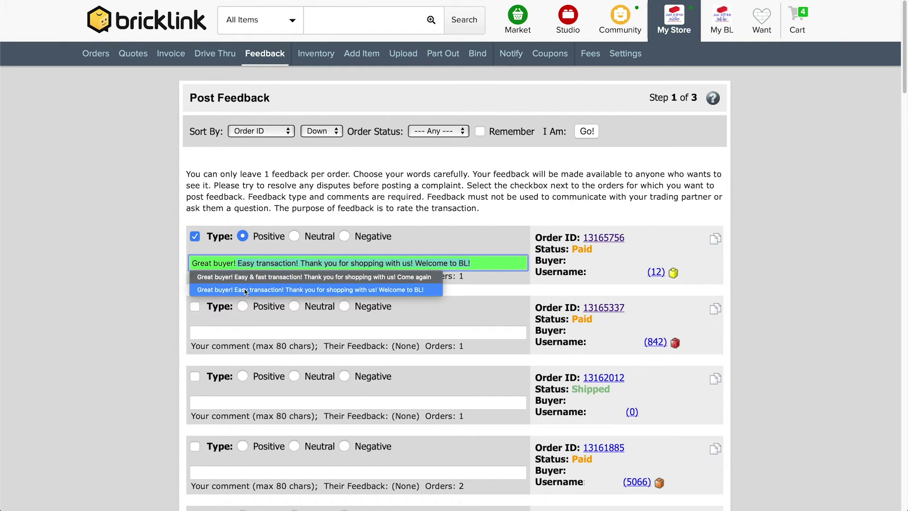
pyautogui.click(223, 289)
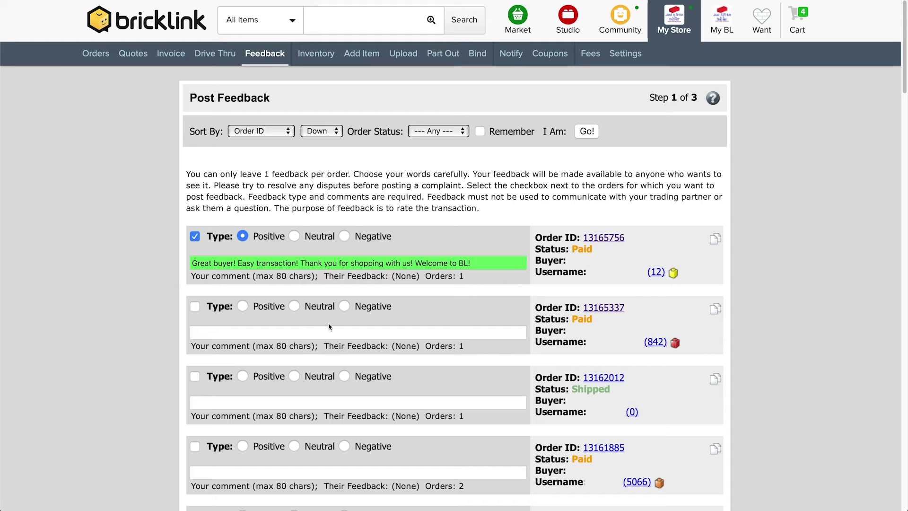
# Rate the second order Neutral with the comment 'Not great, but okay'.
pyautogui.click(294, 306)
pyautogui.press('Tab')
pyautogui.write('N')
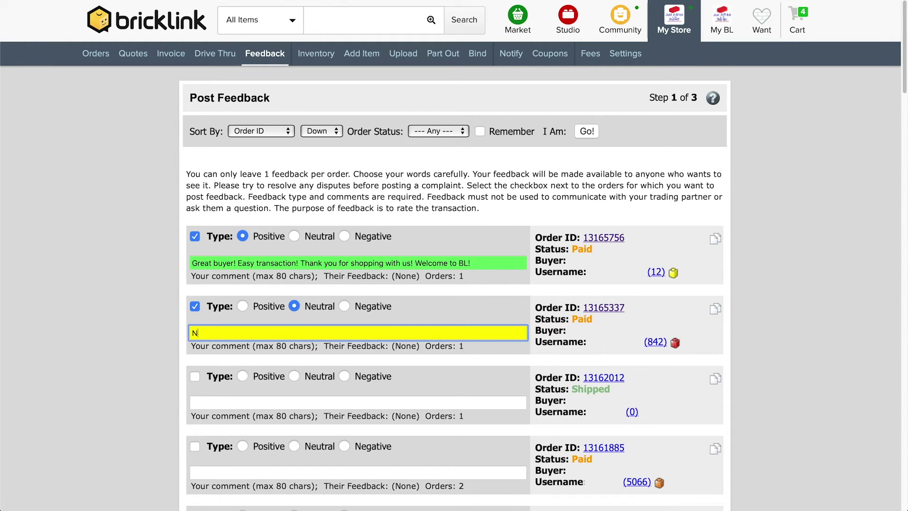
pyautogui.write('ot great, but okay.')
# Rate the third order Negative with the comment 'Bad buyer. Mean'.
pyautogui.click(345, 376)
pyautogui.click(331, 402)
pyautogui.write('Bad ')
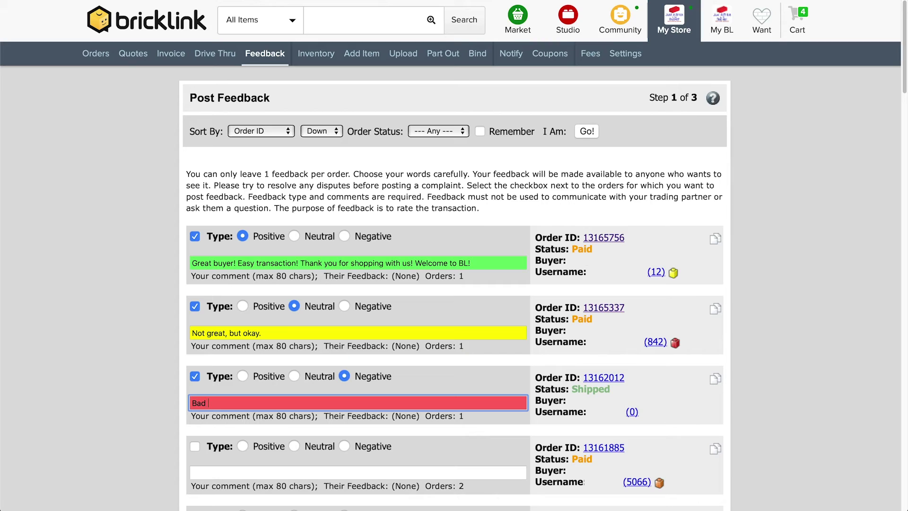
pyautogui.write('buyer. Mean')
pyautogui.click(96, 409)
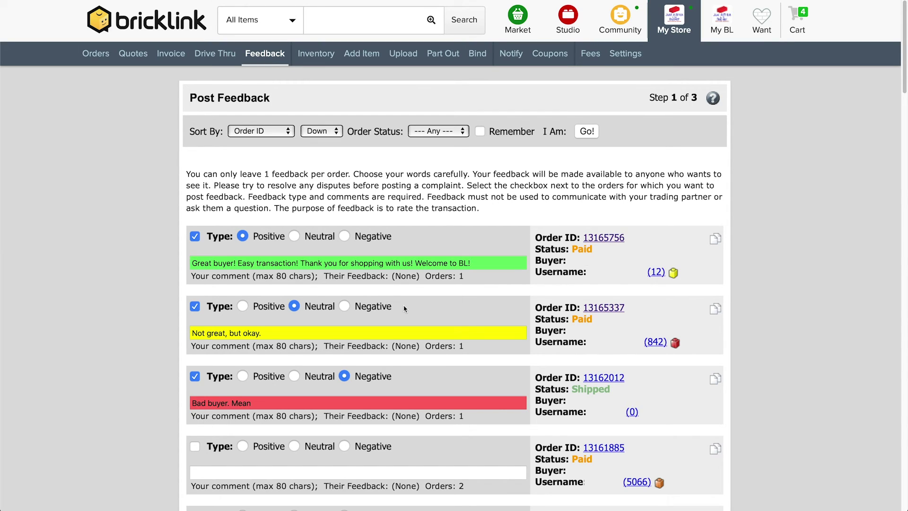
# Leave Post Feedback for the store's Orders (30) list.
pyautogui.moveTo(674, 24)
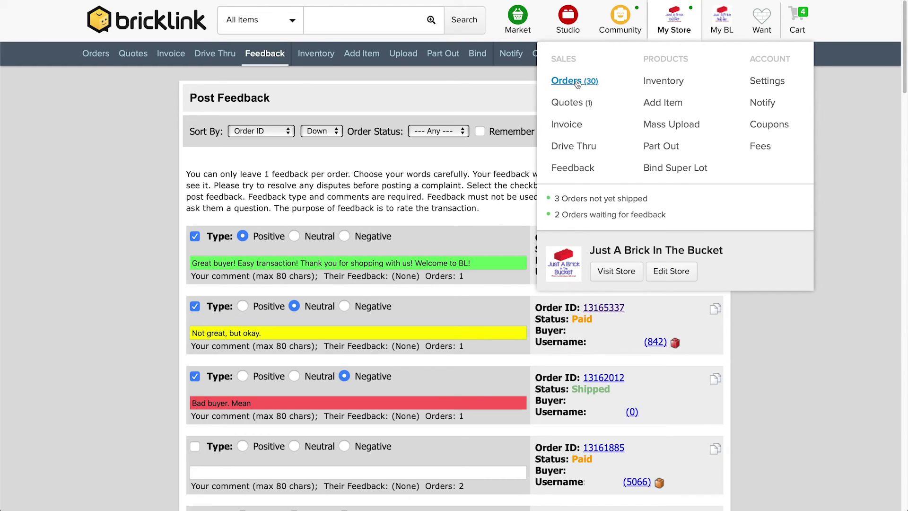
pyautogui.click(177, 24)
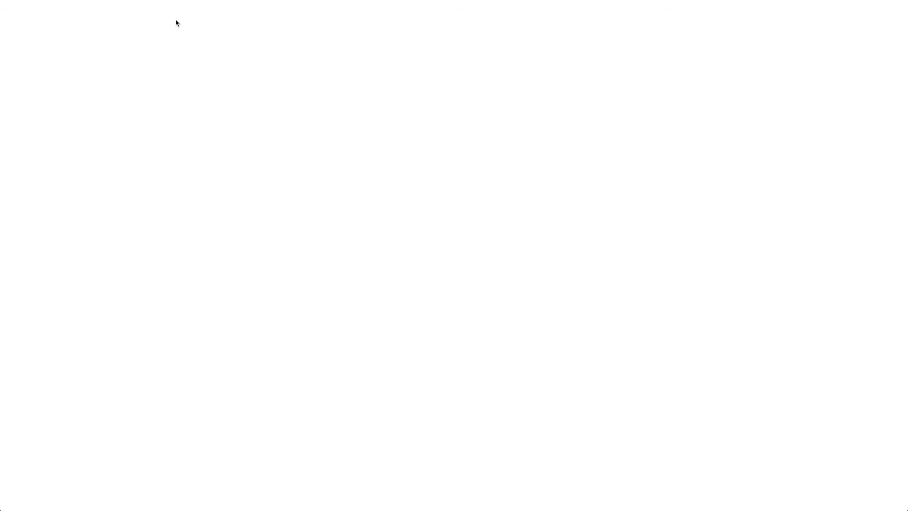